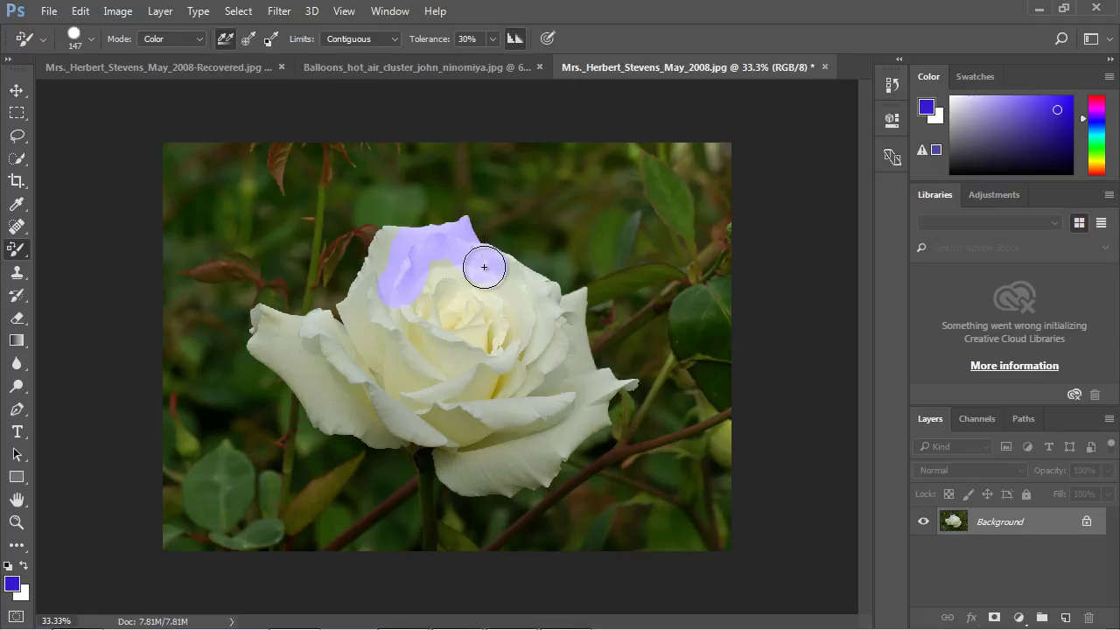
Try color replacement painting in purple across the rose's upper petals, and undo the painted color.
drag(484, 267, 445, 280)
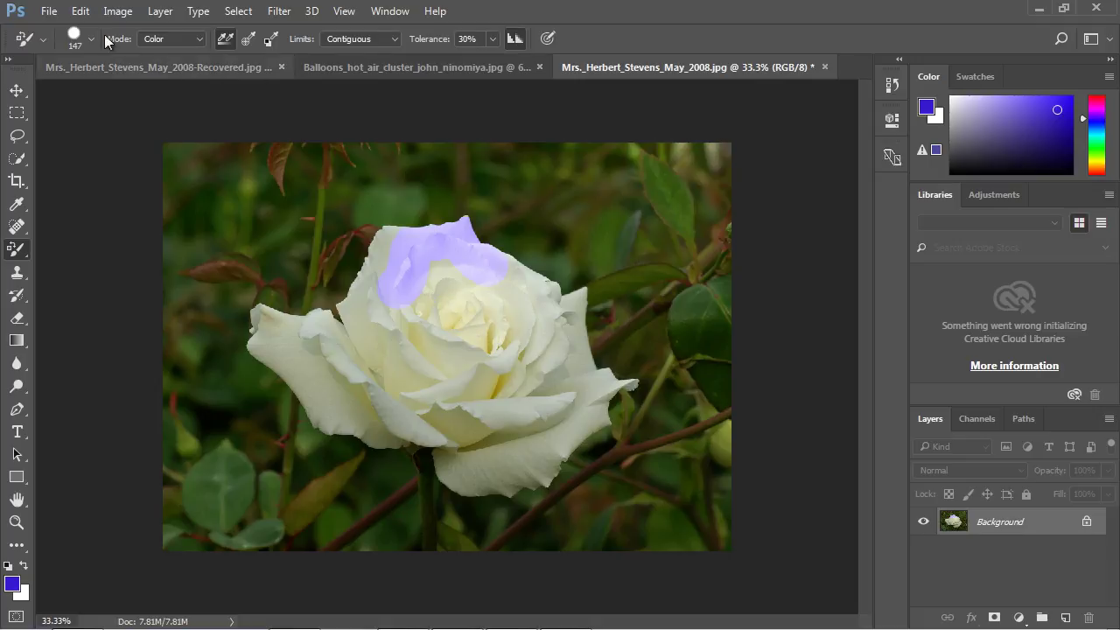
click(80, 10)
click(132, 68)
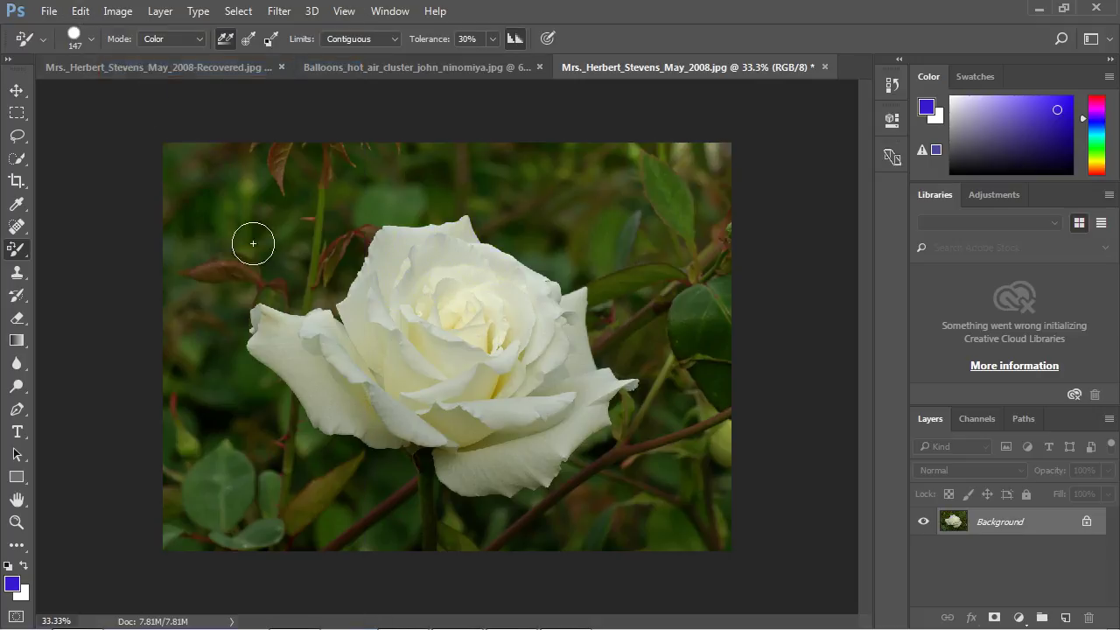
Select the whole white rose with the Quick Selection tool, including the petal tip at its far edge.
key(w)
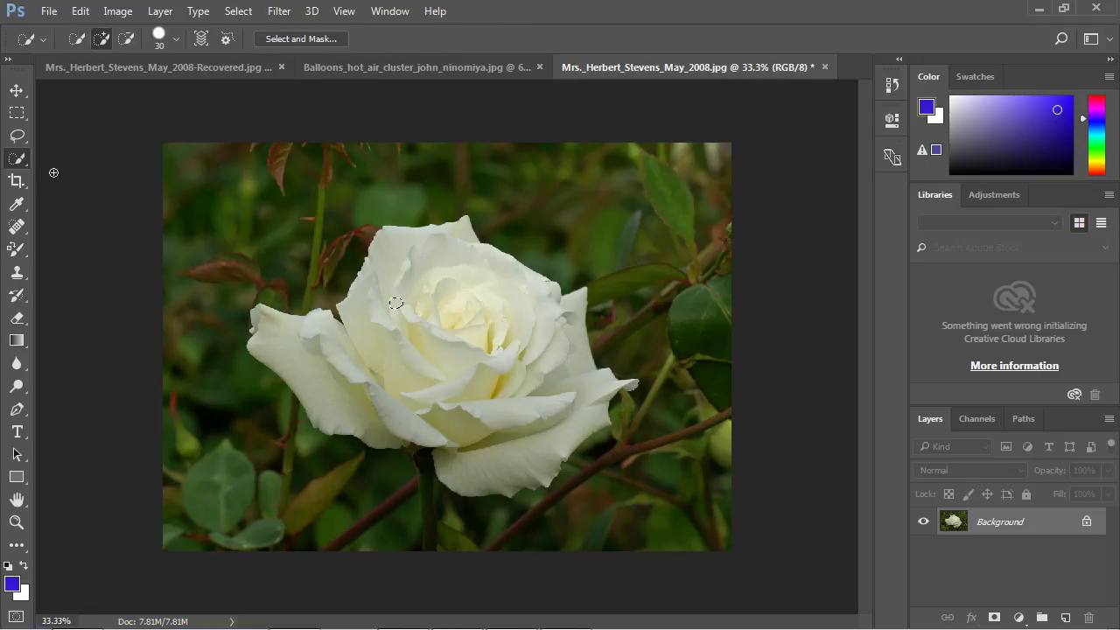
right_click(17, 159)
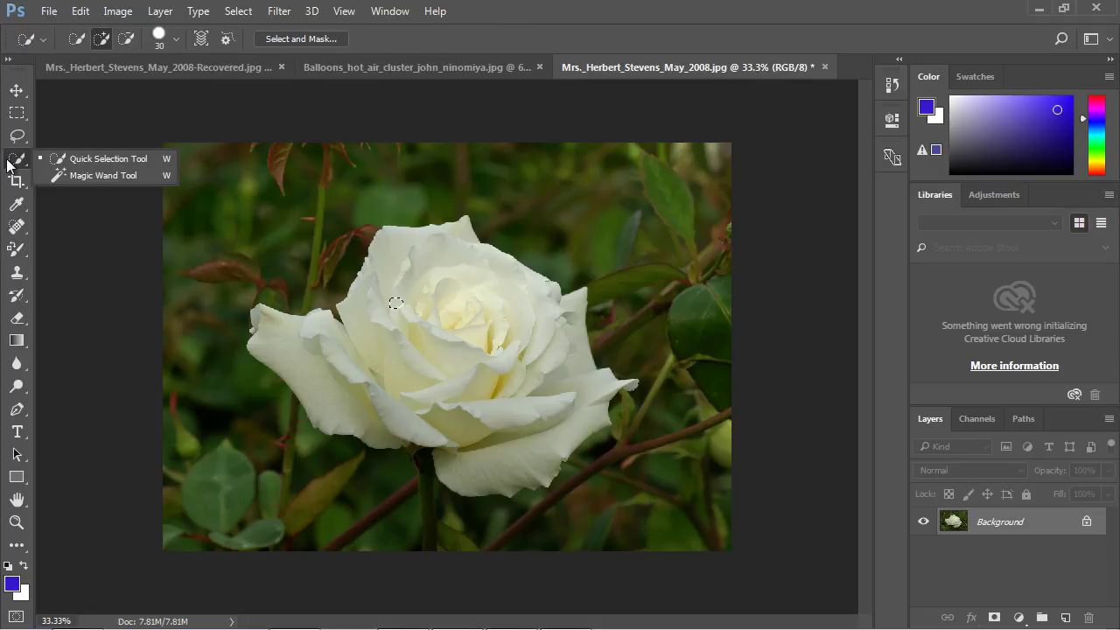
click(95, 159)
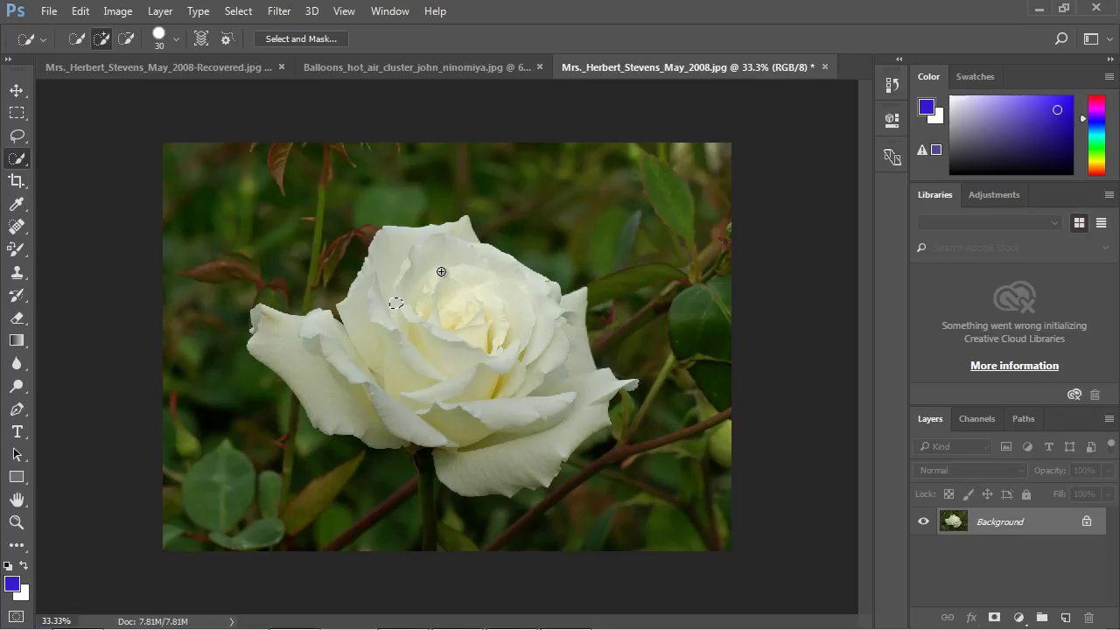
mouse_move(440, 280)
mouse_down()
mouse_move(432, 332)
mouse_move(505, 411)
mouse_up()
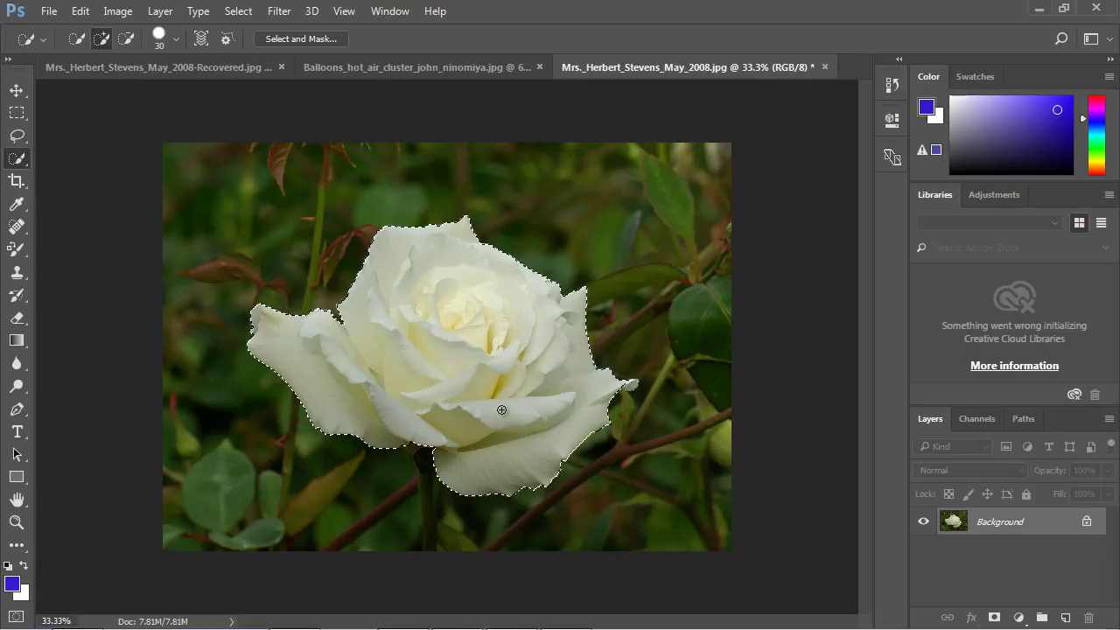
click(625, 385)
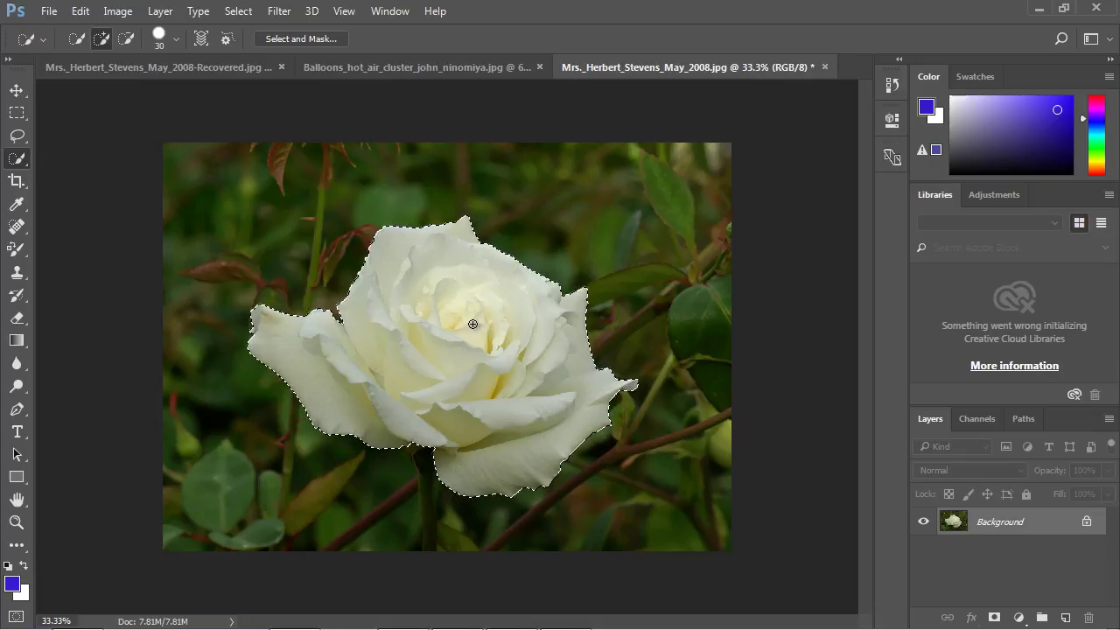
Add a Hue/Saturation adjustment layer for the selected rose, keeping the default name, Normal mode and 100% opacity.
click(160, 11)
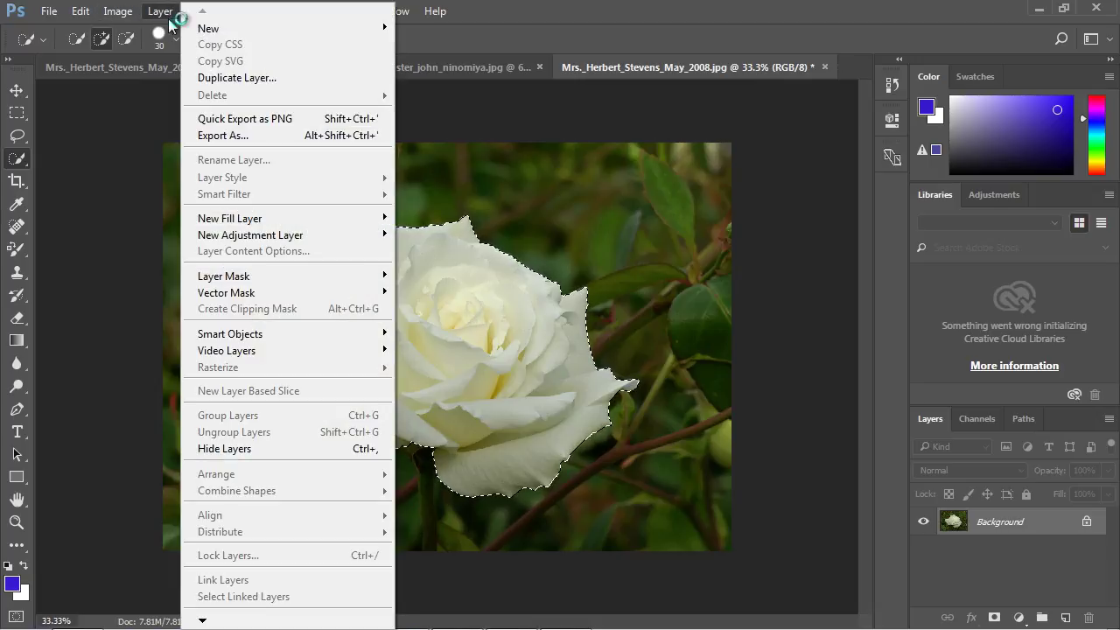
mouse_move(263, 234)
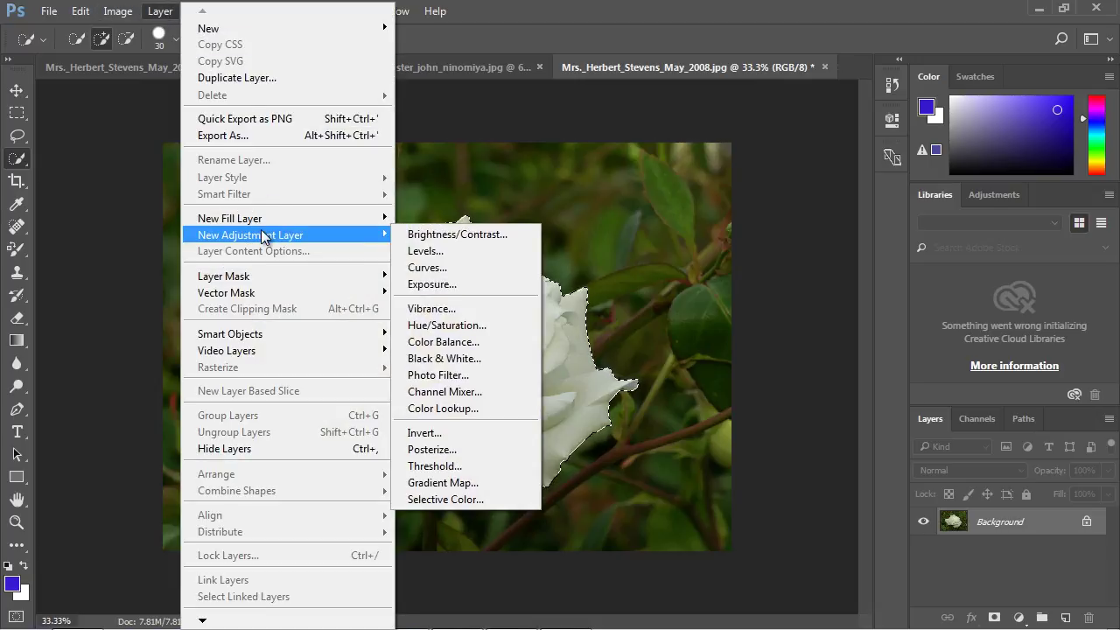
click(440, 326)
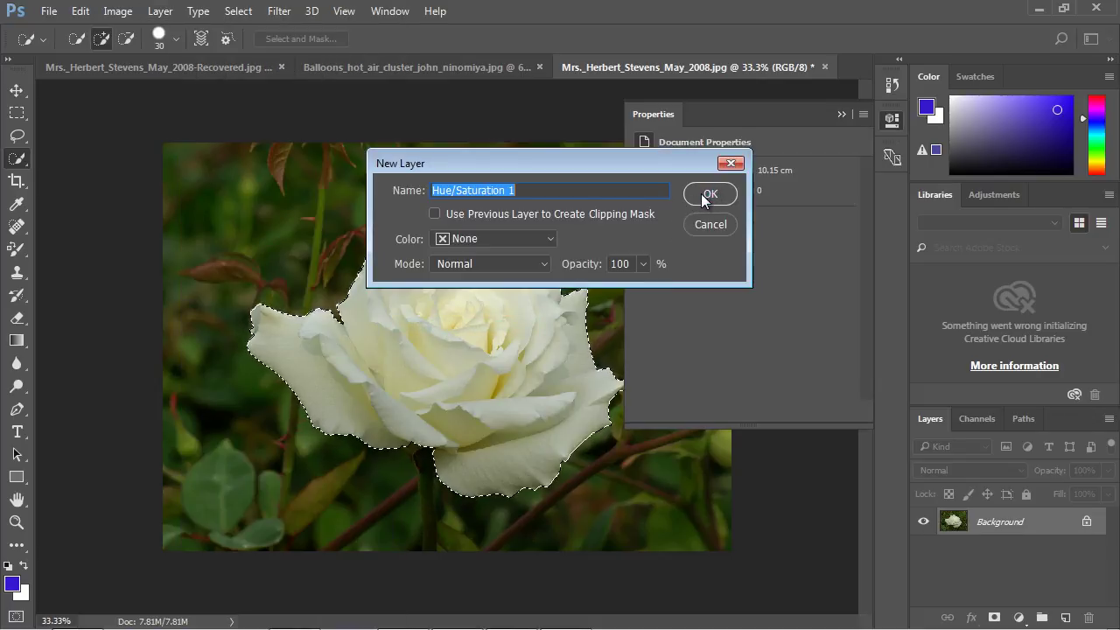
click(709, 194)
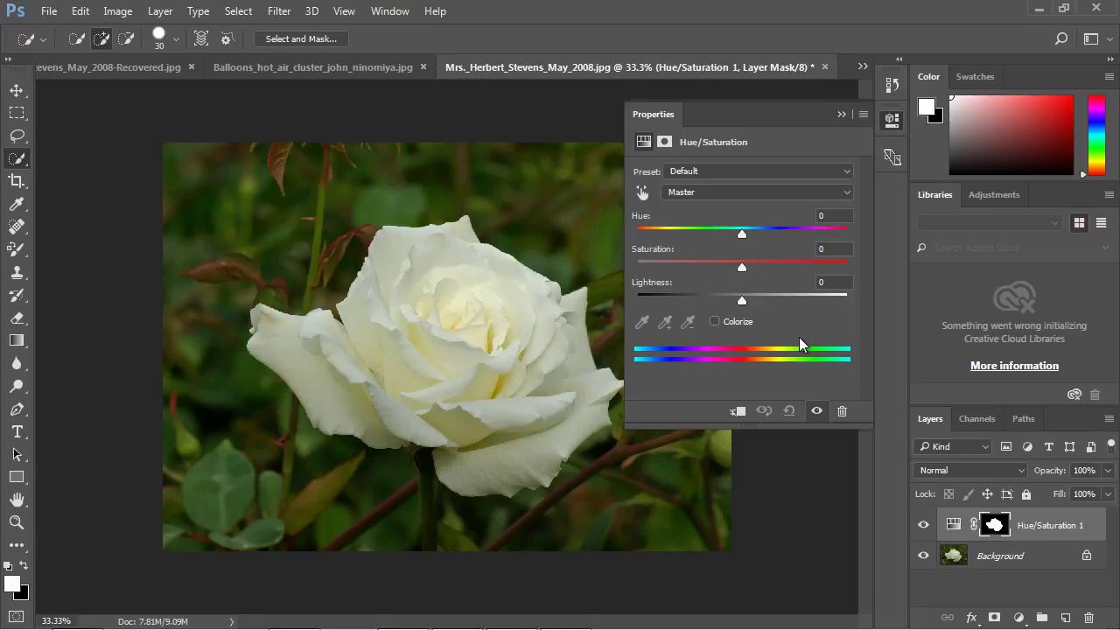
Enable Colorize for the rose's adjustment layer, set its hue to 192, and close the adjustment properties.
drag(743, 236, 684, 249)
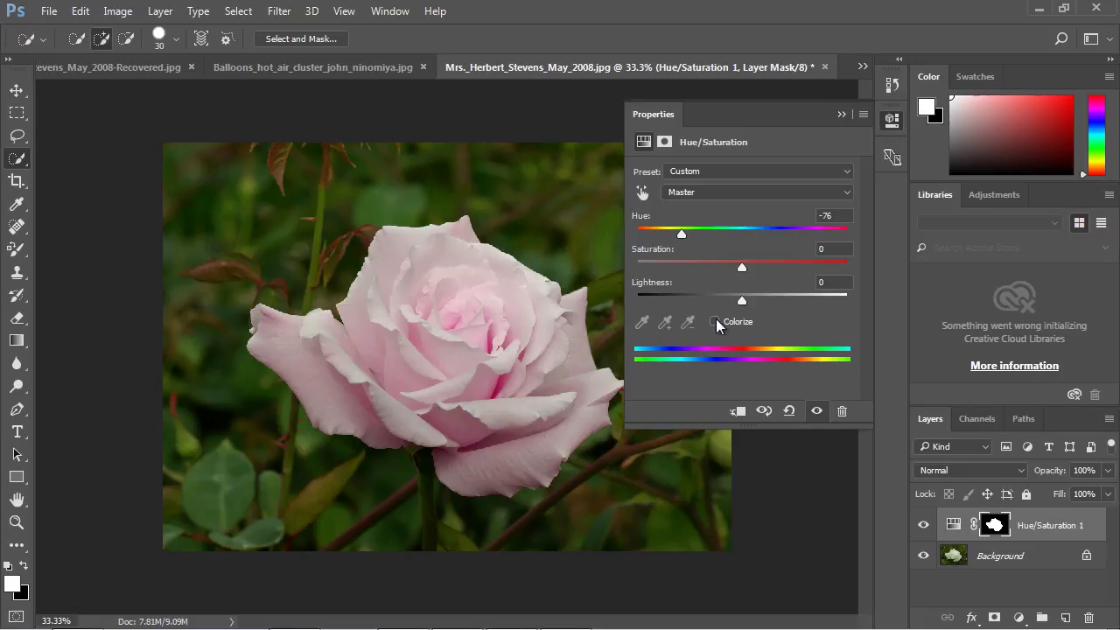
click(715, 321)
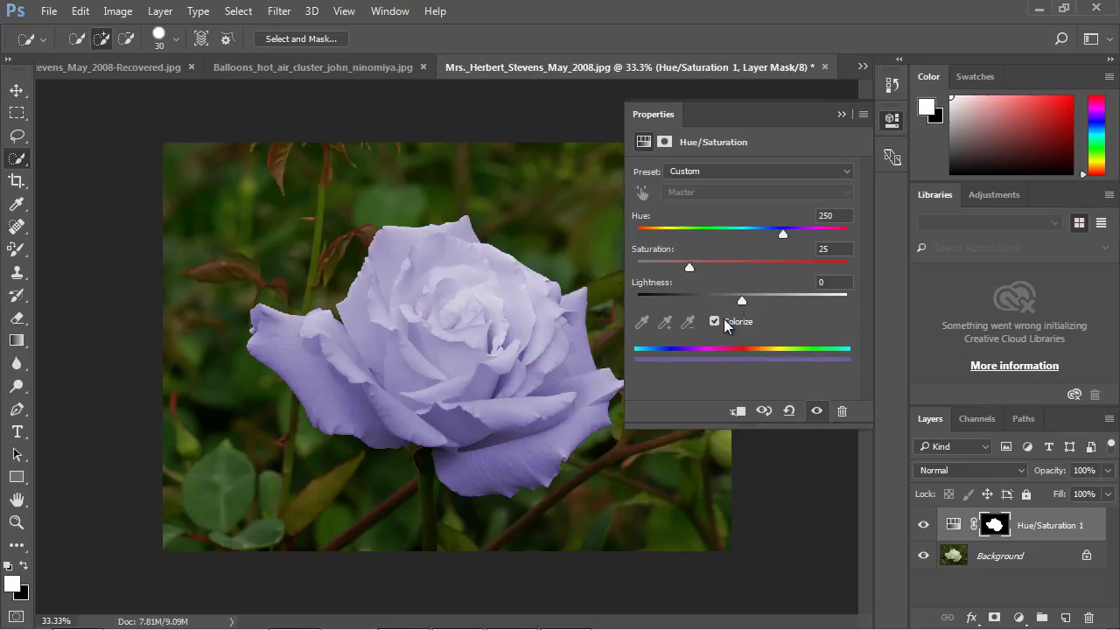
drag(774, 236, 750, 249)
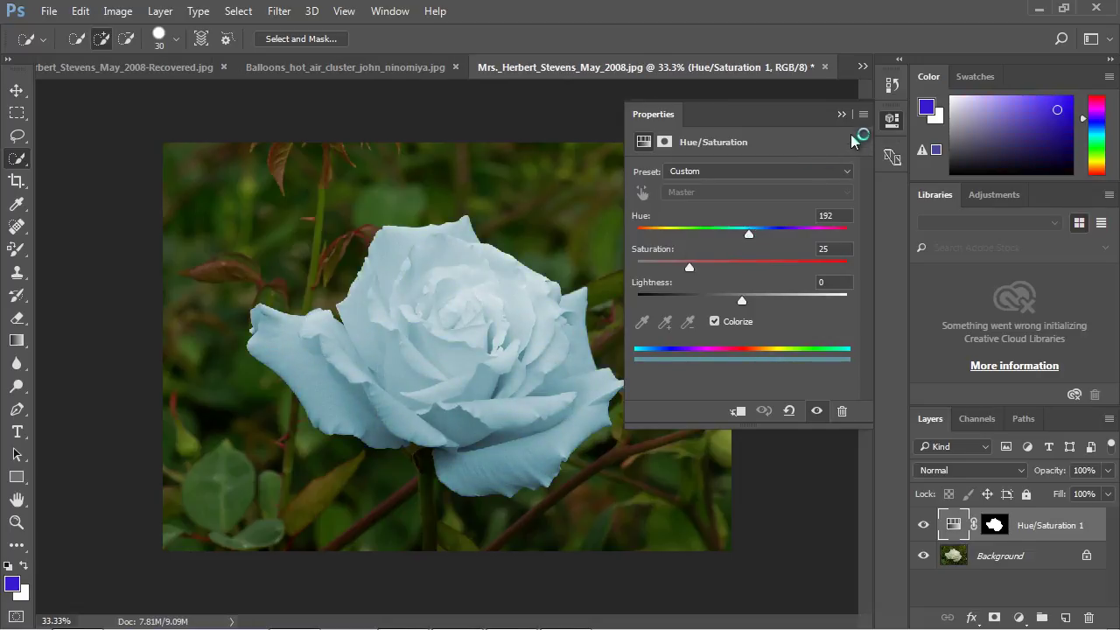
click(863, 114)
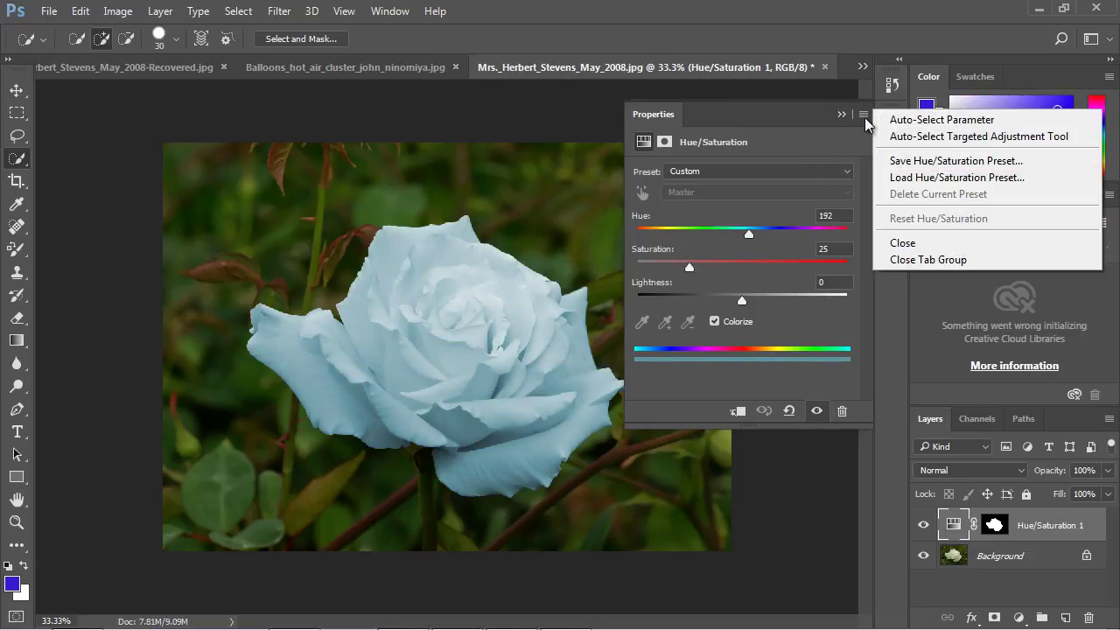
click(895, 239)
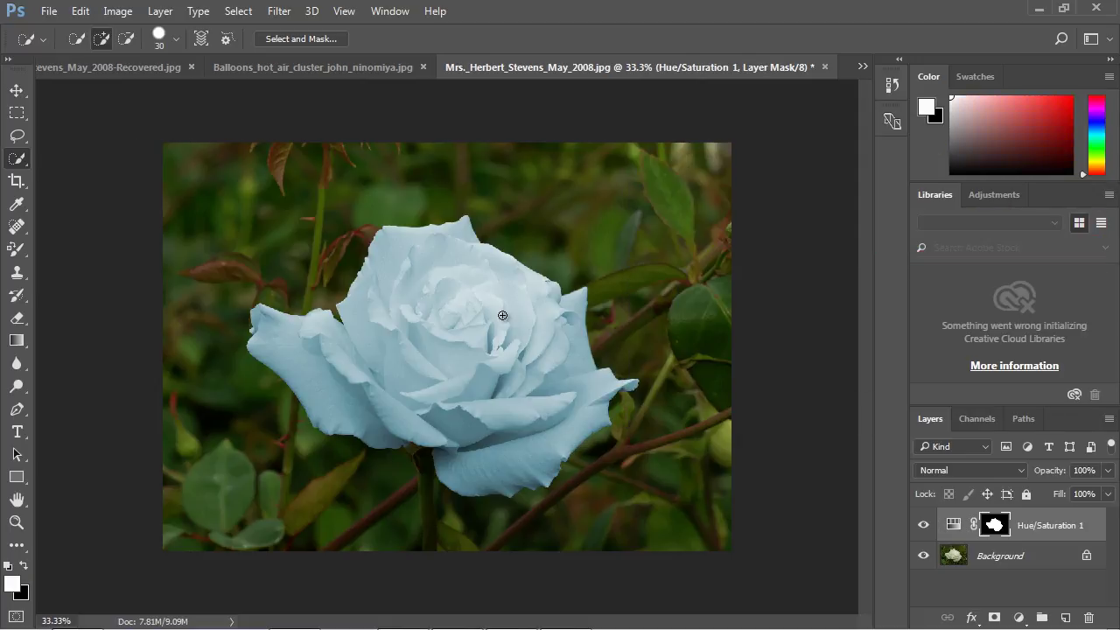
Select the blue rose with the Quick Selection tool and invert the selection to cover the background.
right_click(24, 158)
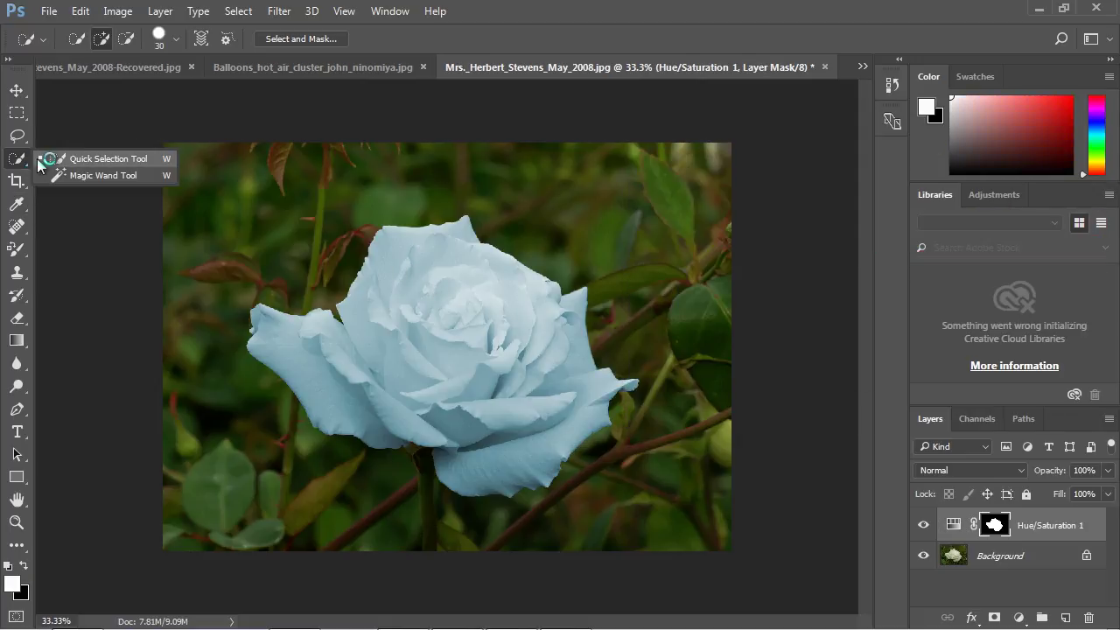
click(90, 158)
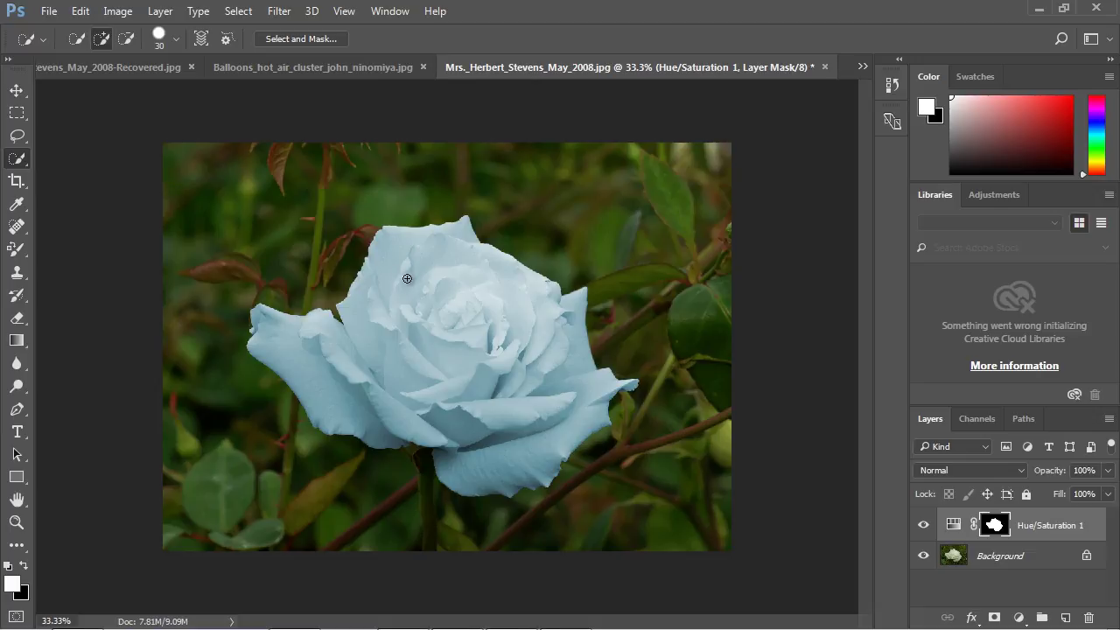
mouse_move(410, 280)
mouse_down()
mouse_move(438, 333)
mouse_move(571, 385)
mouse_move(601, 382)
mouse_up()
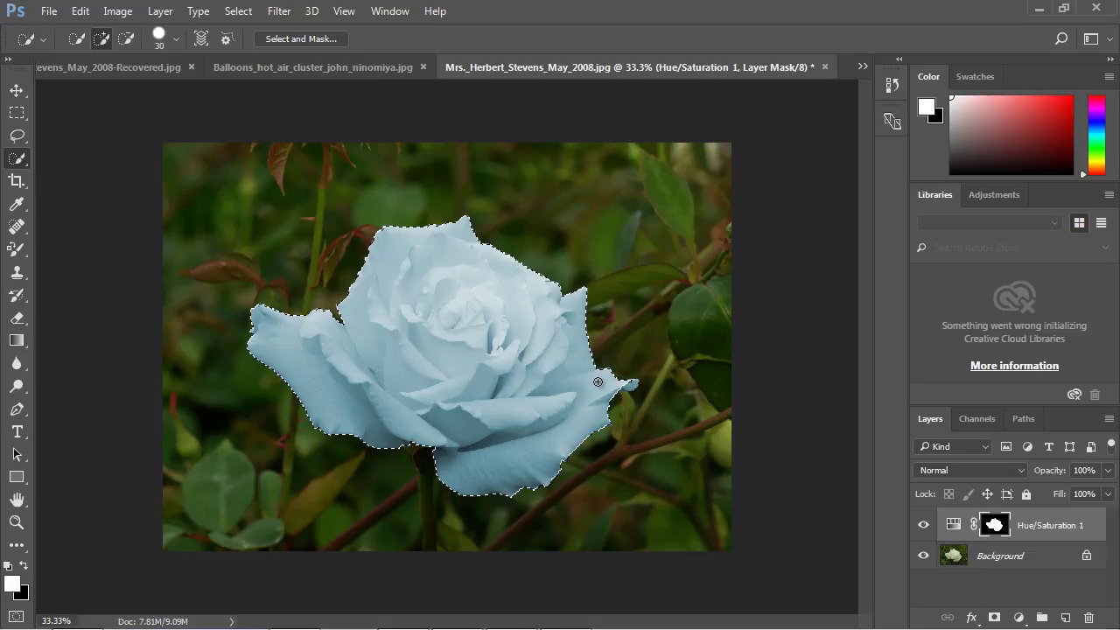
right_click(442, 326)
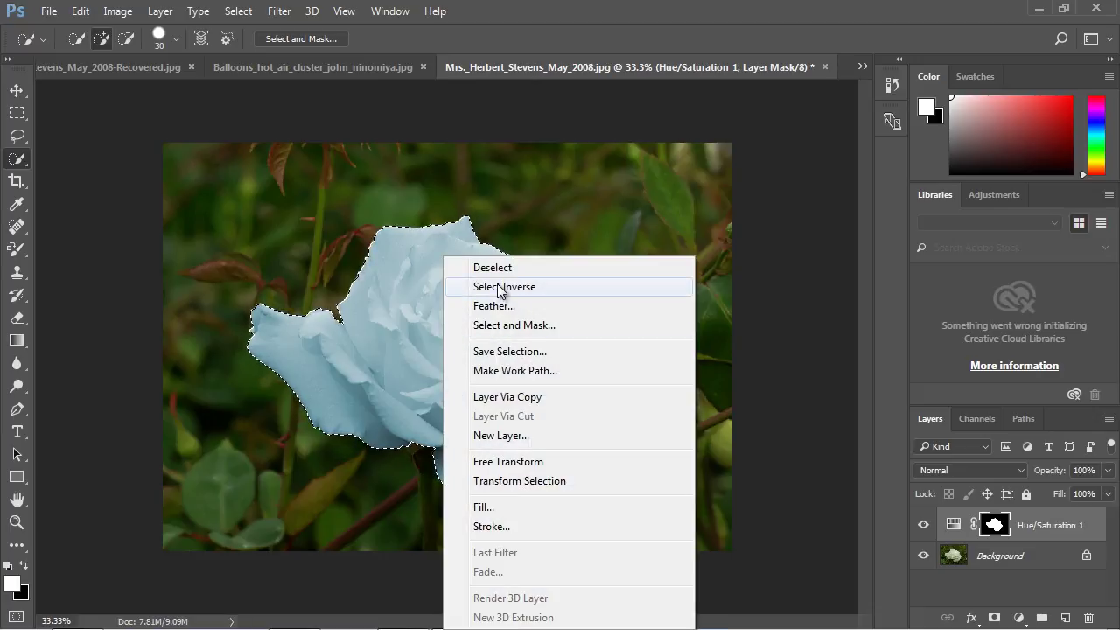
click(502, 287)
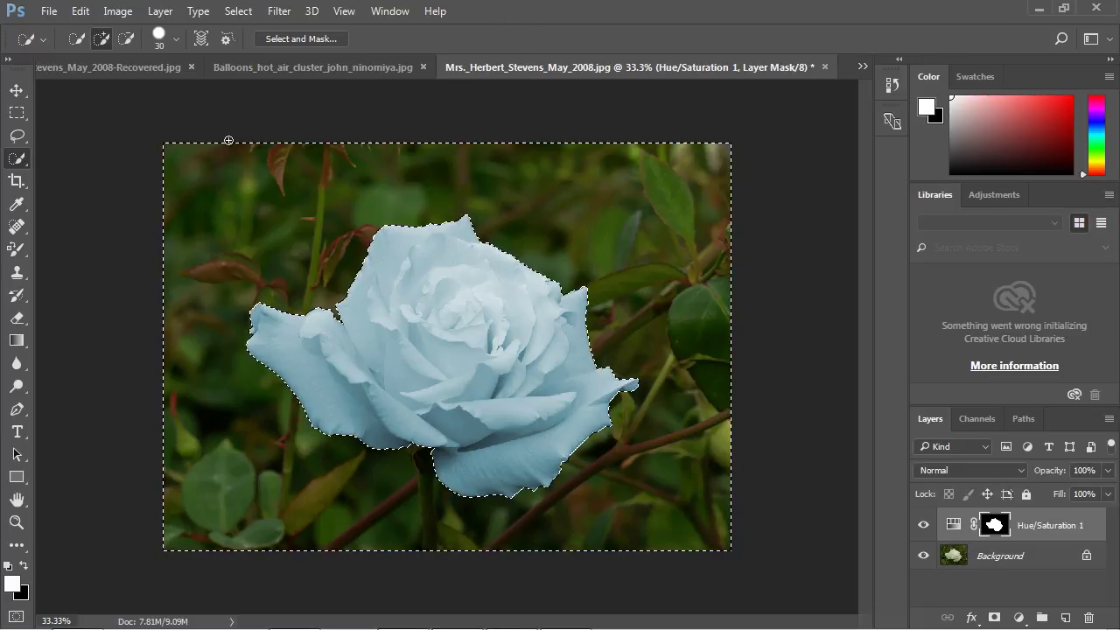
Add a Hue/Saturation adjustment layer for the selected background and set its hue to +86.
click(166, 14)
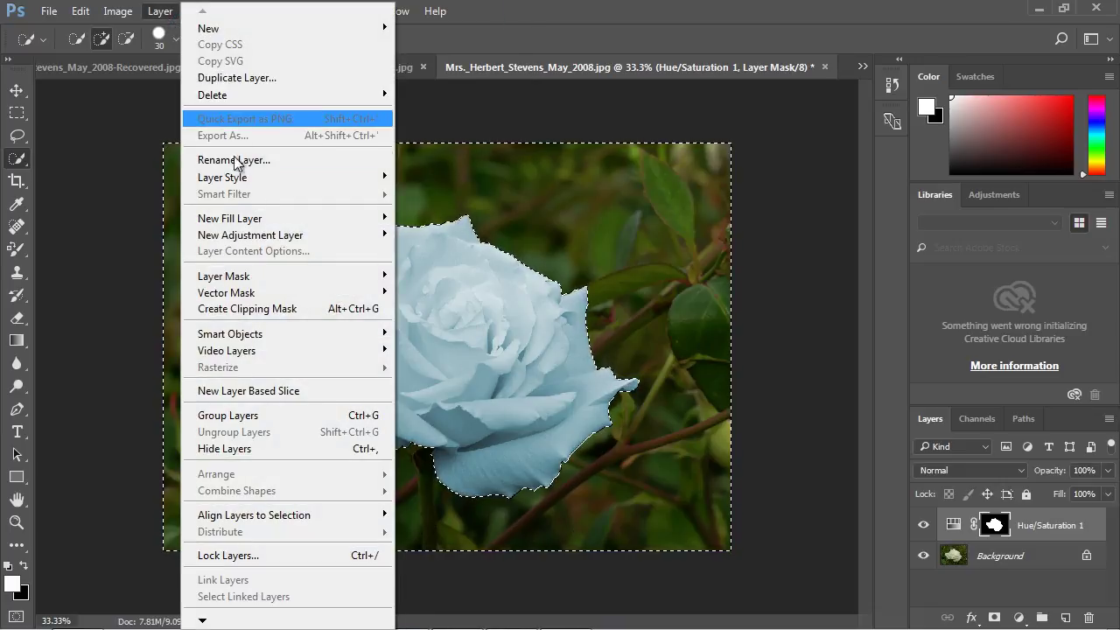
mouse_move(282, 234)
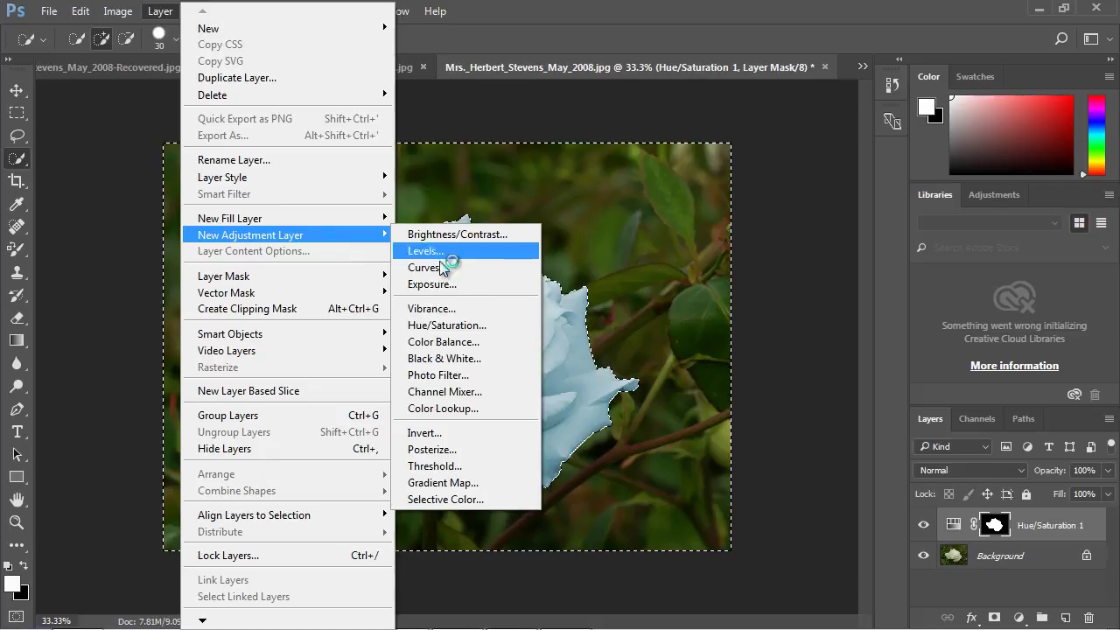
click(444, 325)
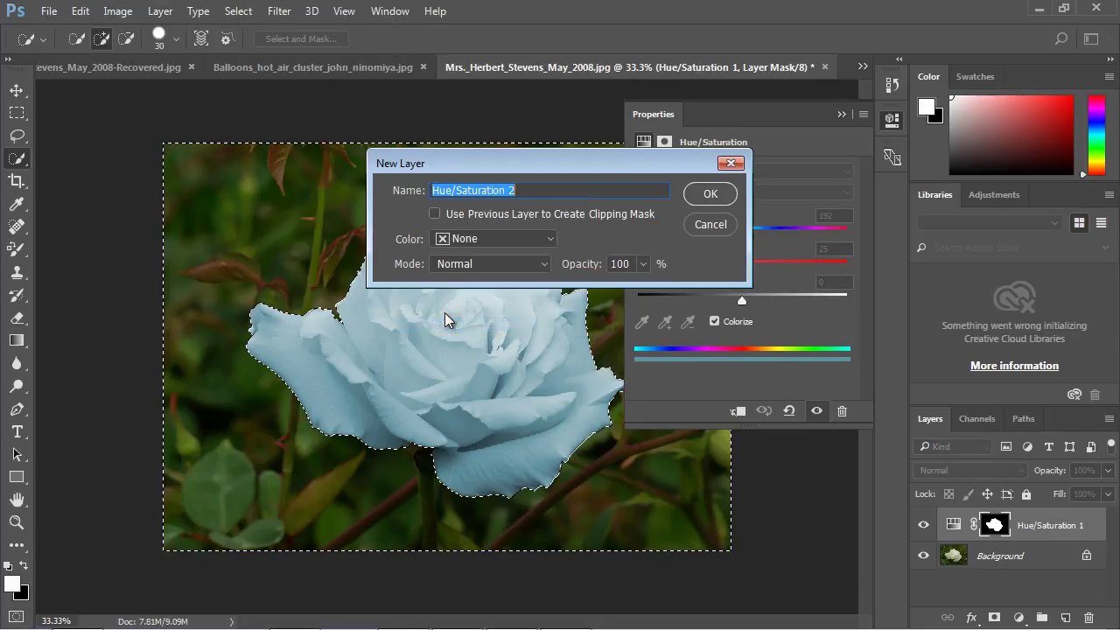
click(713, 195)
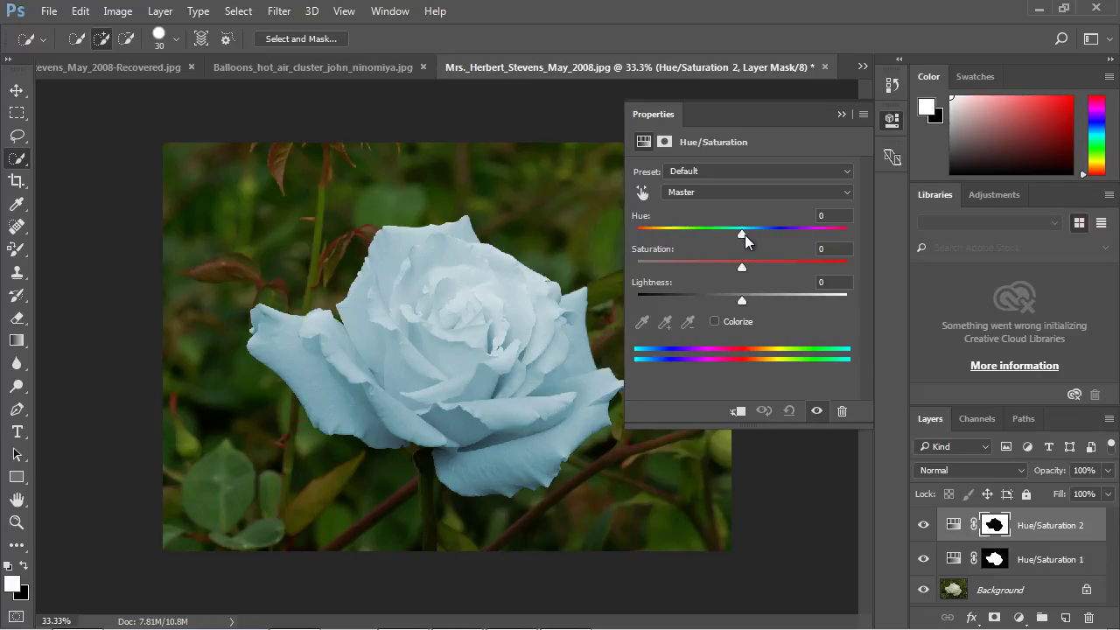
drag(745, 242, 814, 246)
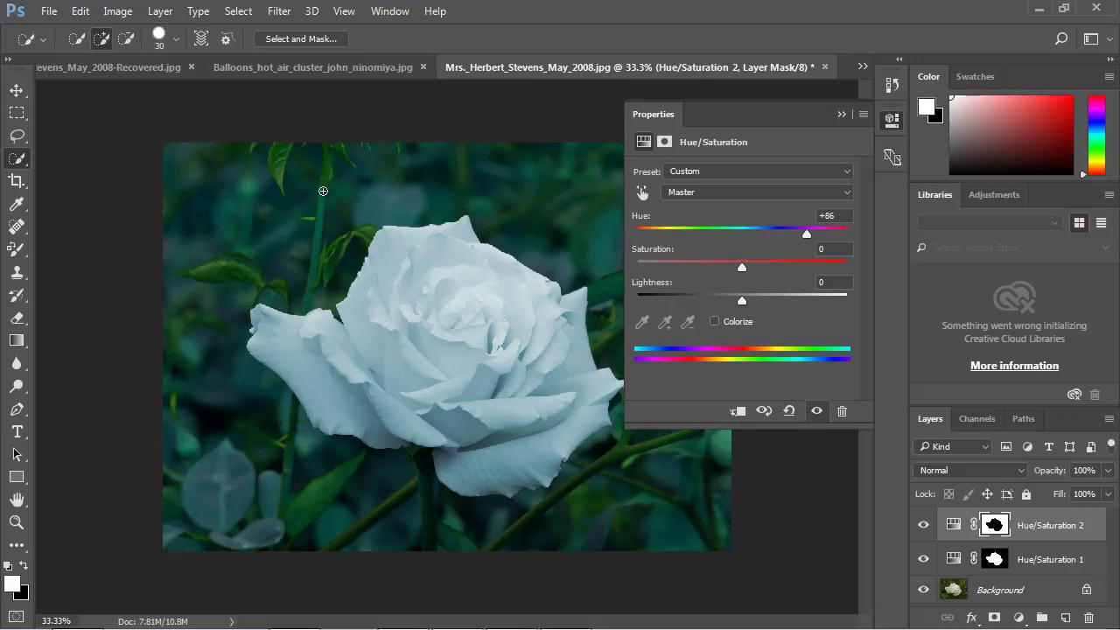
Reopen the rose's Hue/Saturation 1 adjustment, set its hue to 201, and view its layer mask properties.
click(1046, 569)
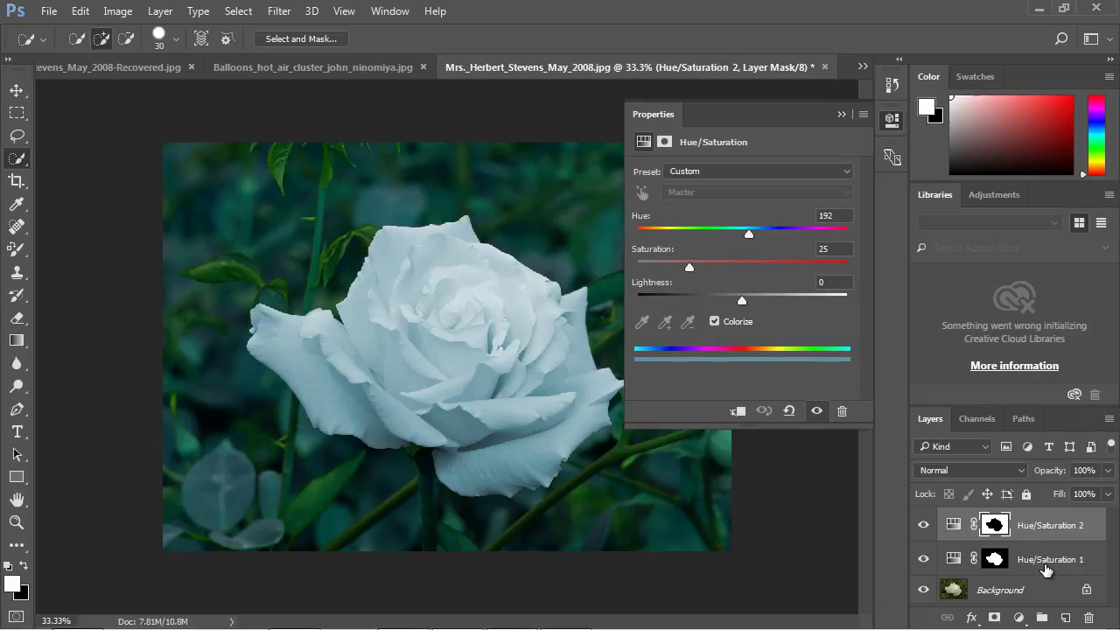
click(1046, 538)
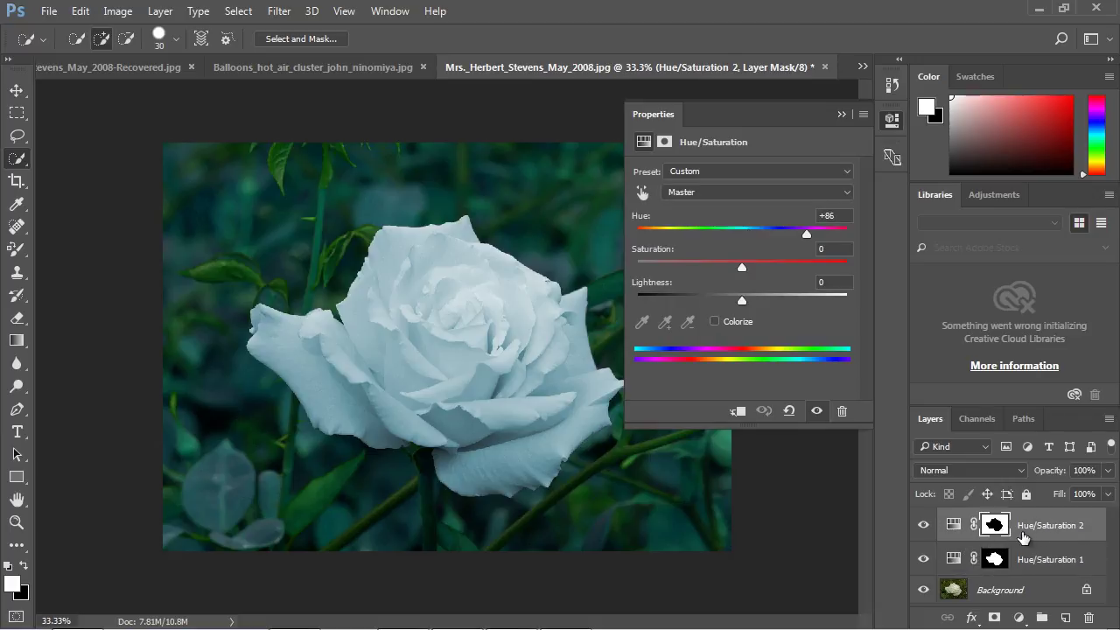
click(1039, 564)
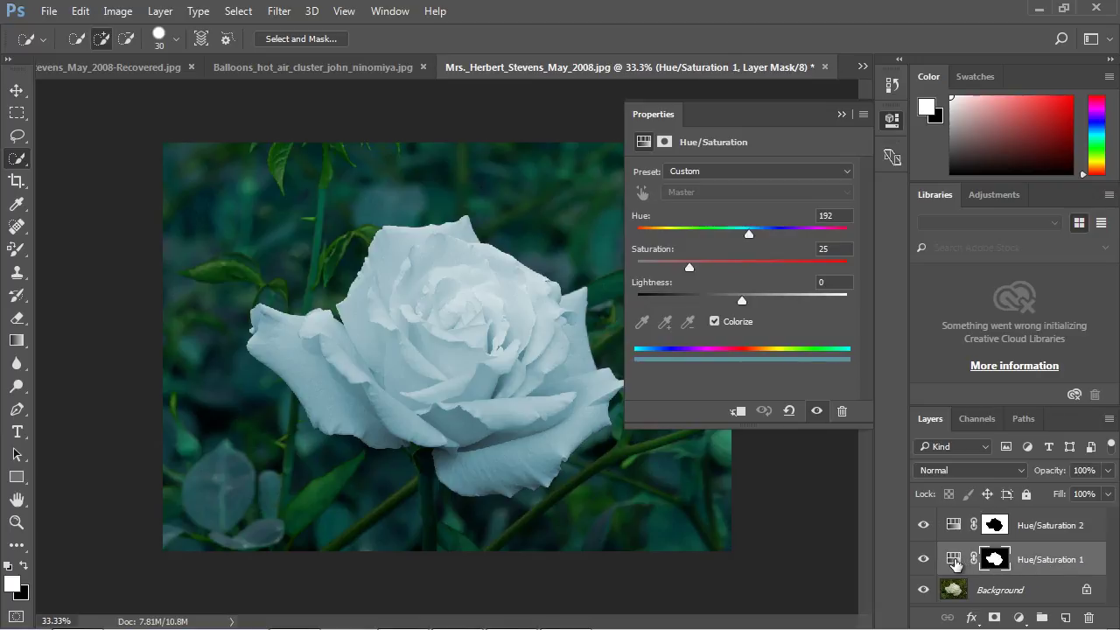
click(954, 562)
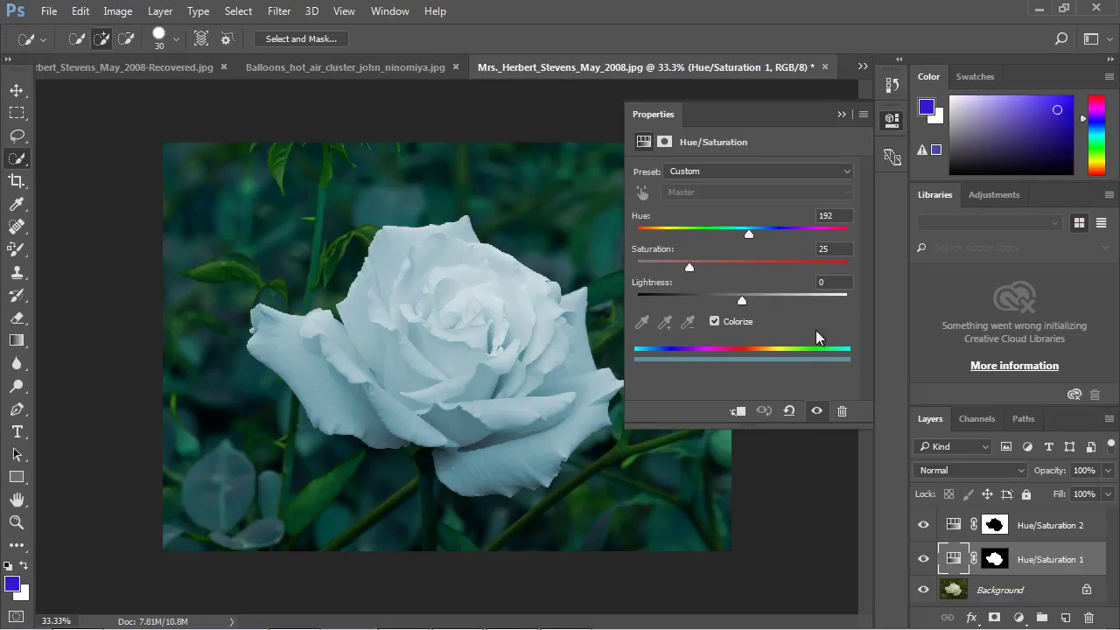
mouse_move(749, 233)
mouse_down()
mouse_move(715, 234)
mouse_move(754, 235)
mouse_up()
click(998, 559)
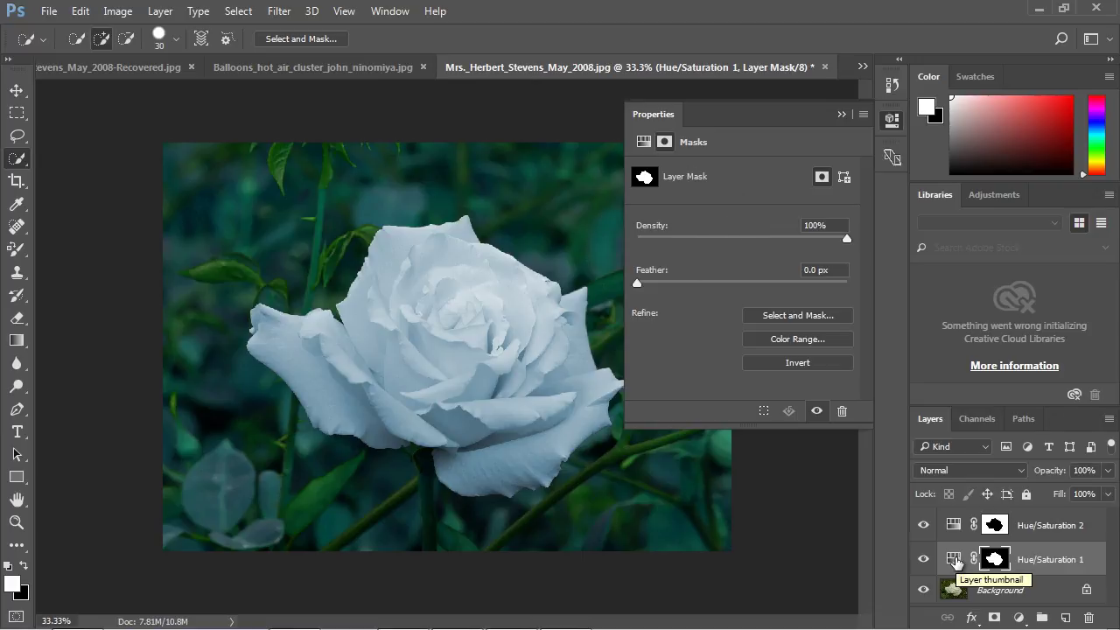
click(954, 558)
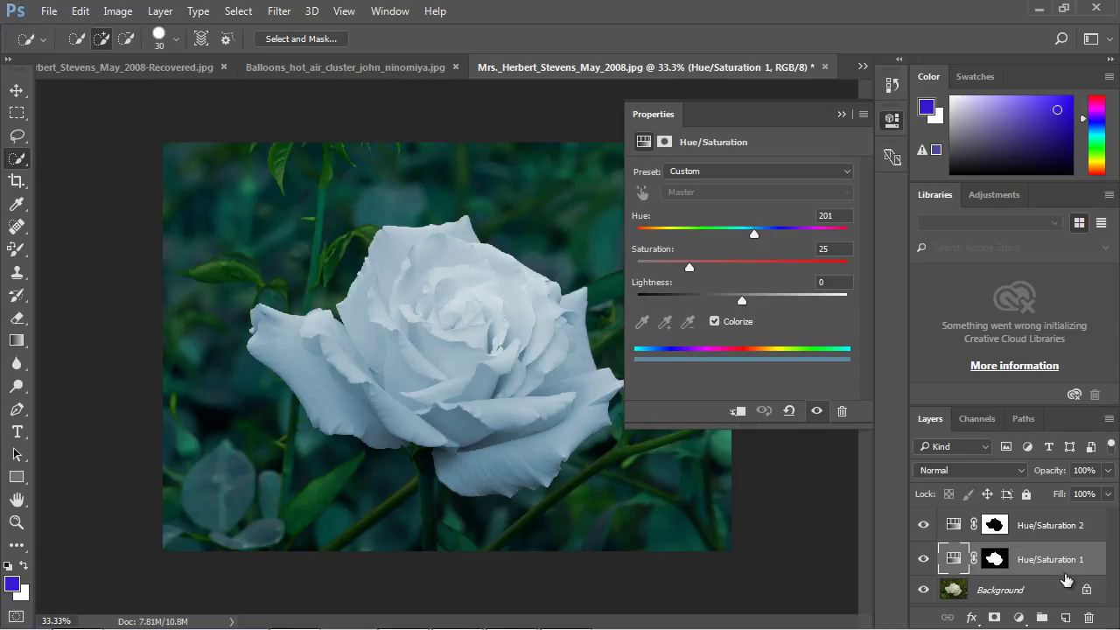
Duplicate the Hue/Saturation 1 layer as Hue/Saturation 1 copy and set the copy's hue to 27.
right_click(1035, 557)
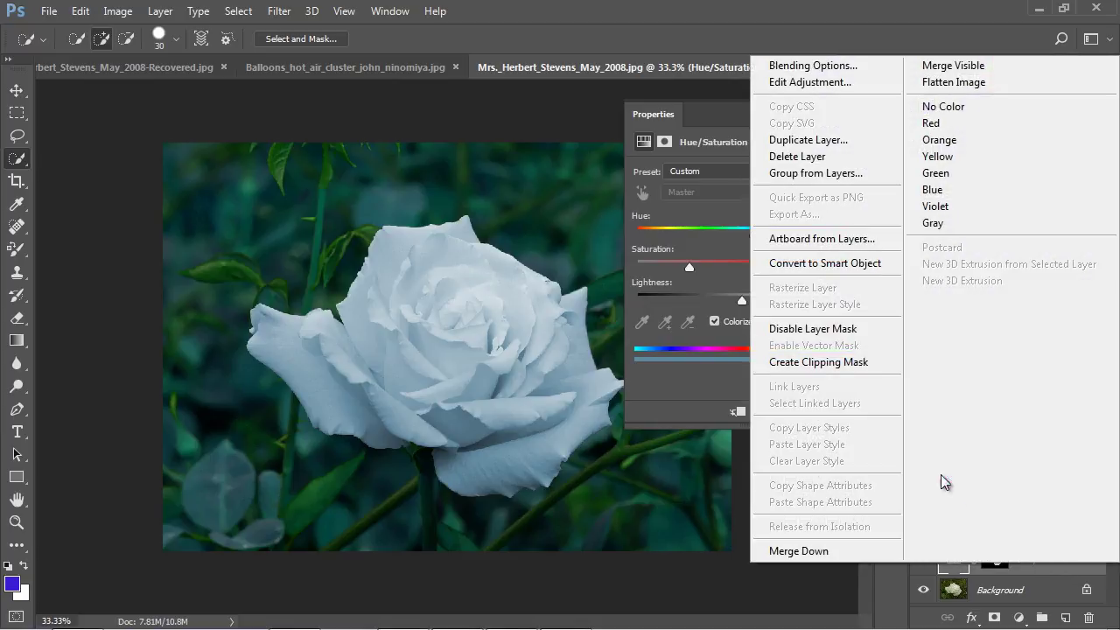
click(842, 144)
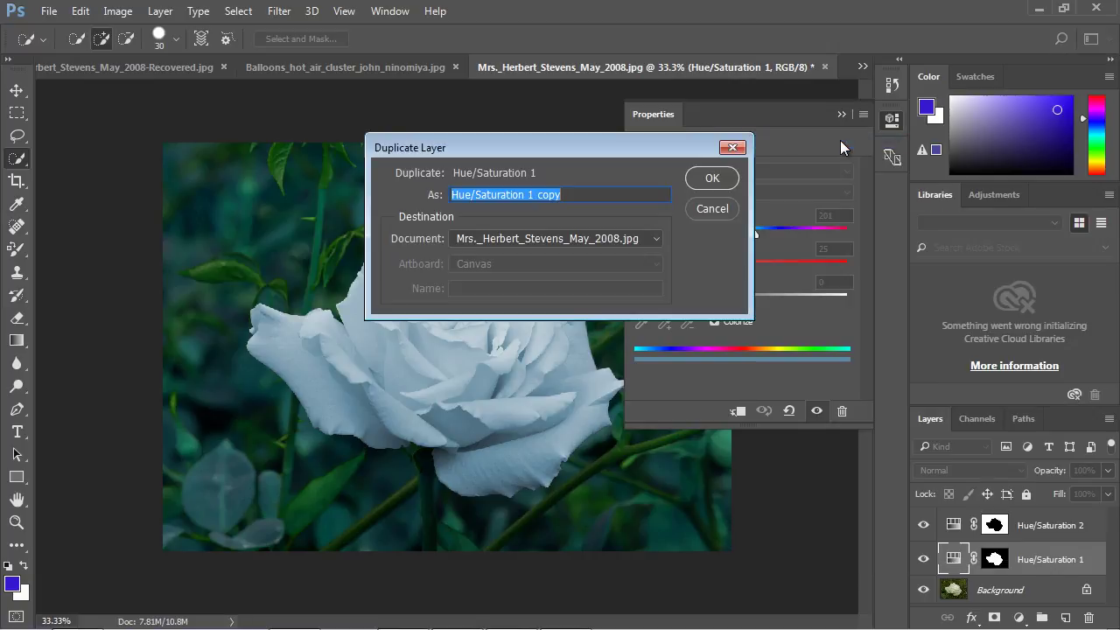
click(710, 179)
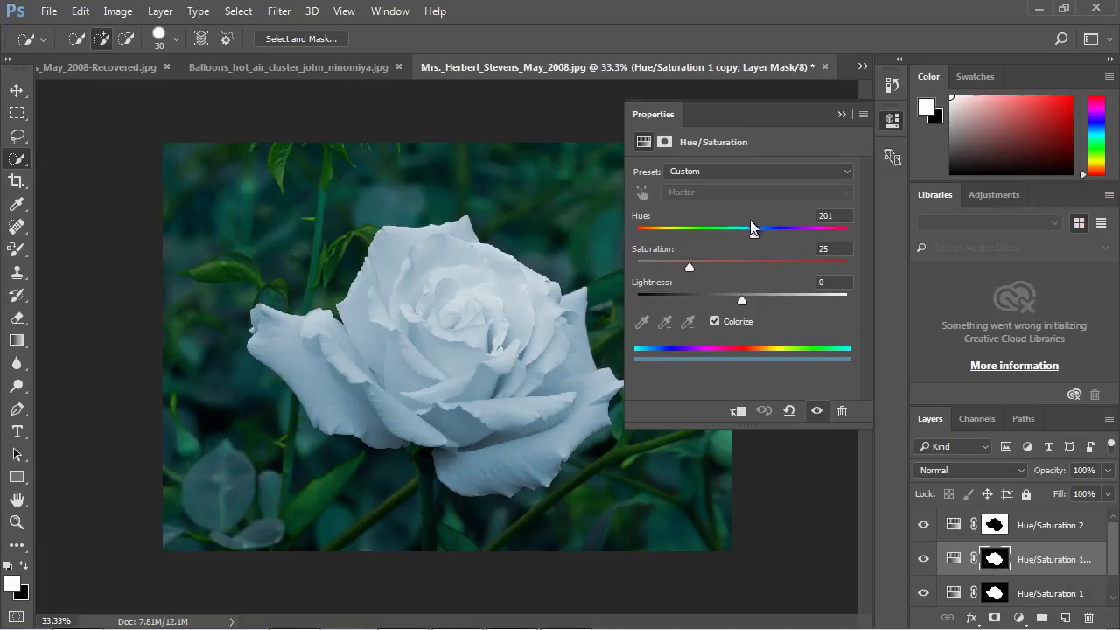
drag(751, 232, 652, 235)
Toggle the Hue/Saturation 1 copy layer's visibility to compare the two rose colors, leaving the copy hidden.
click(924, 562)
click(925, 562)
click(924, 563)
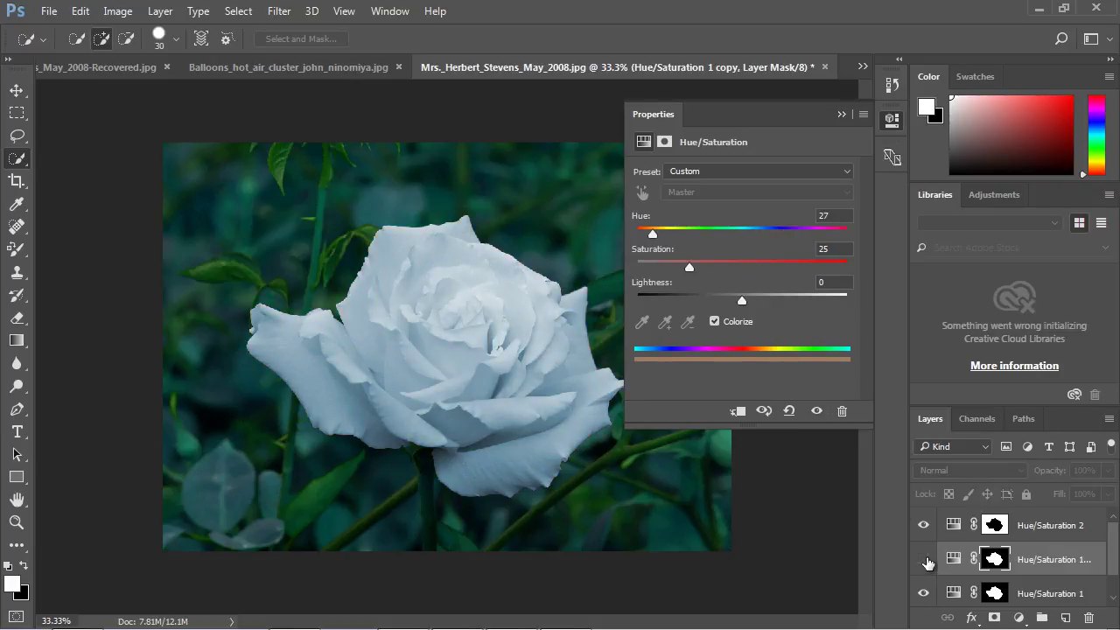